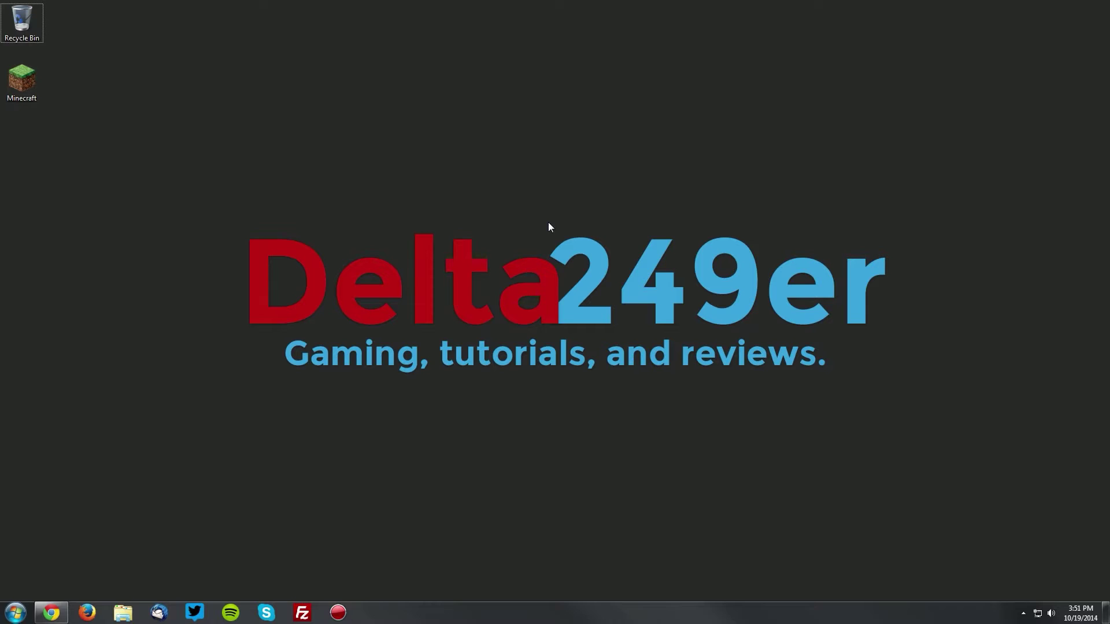
# Switch the launcher profile to release 1.7.10, run the game once, then quit.
pyautogui.doubleClick(32, 88)
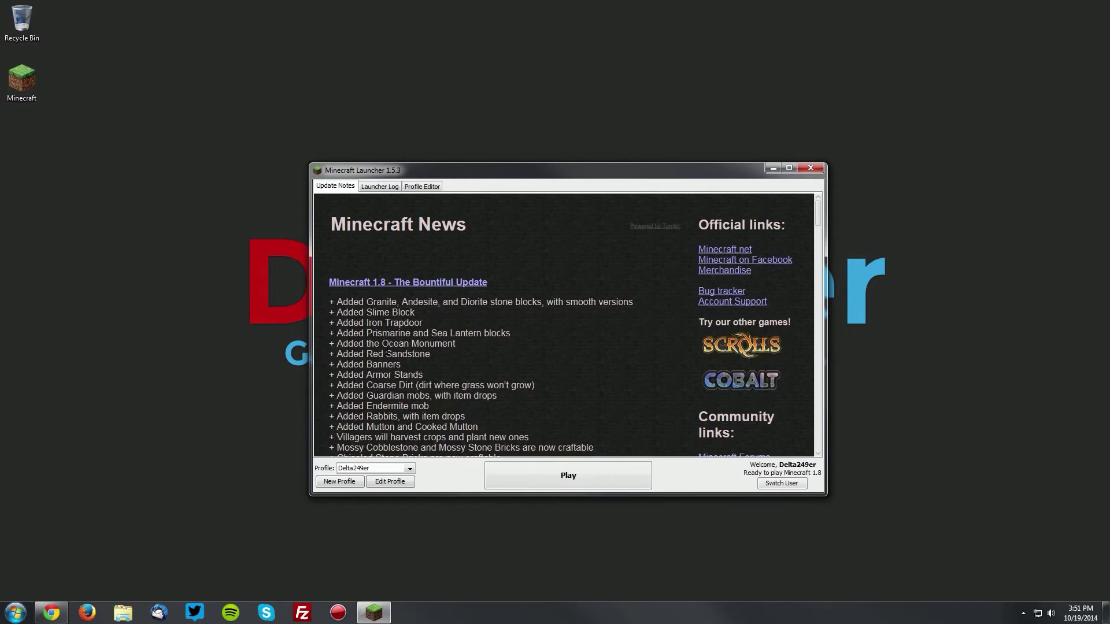
pyautogui.click(396, 484)
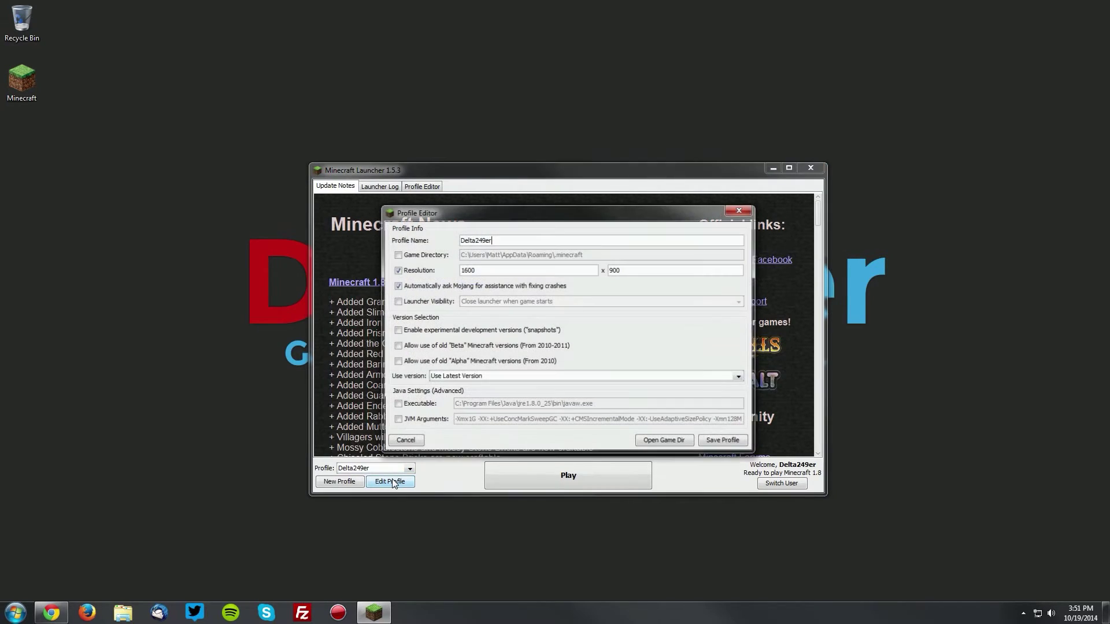
pyautogui.click(454, 380)
pyautogui.click(448, 405)
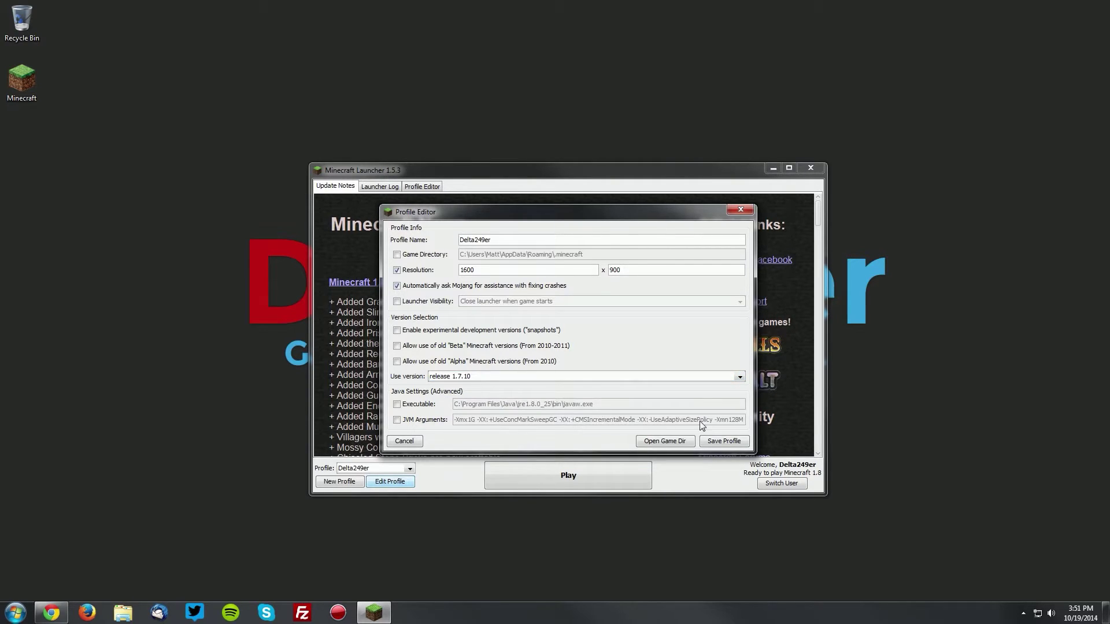
pyautogui.click(722, 442)
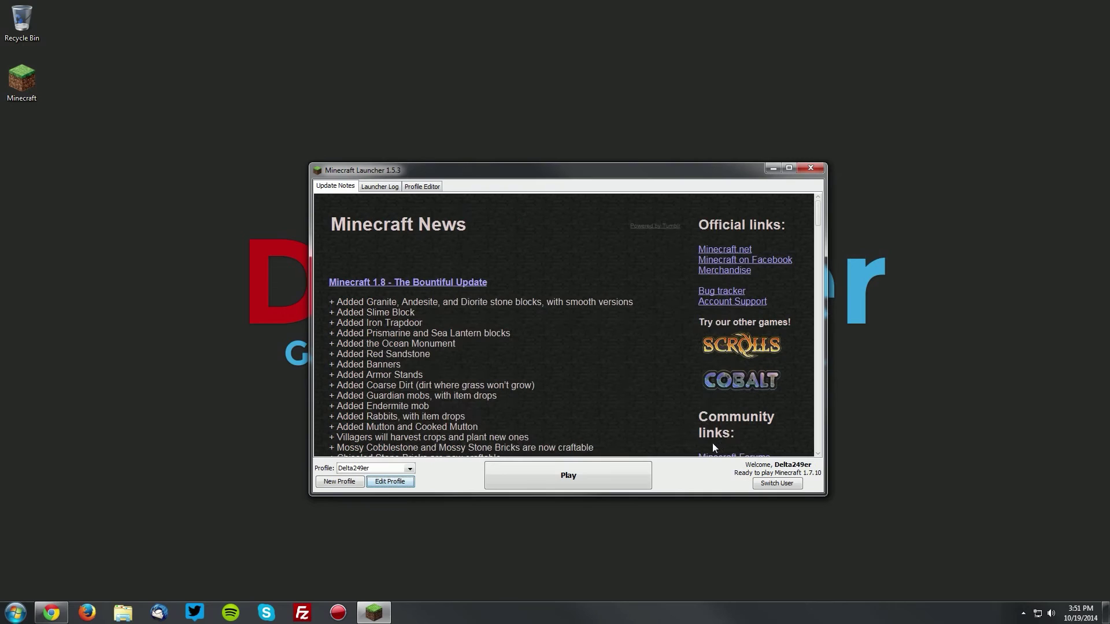
pyautogui.click(571, 476)
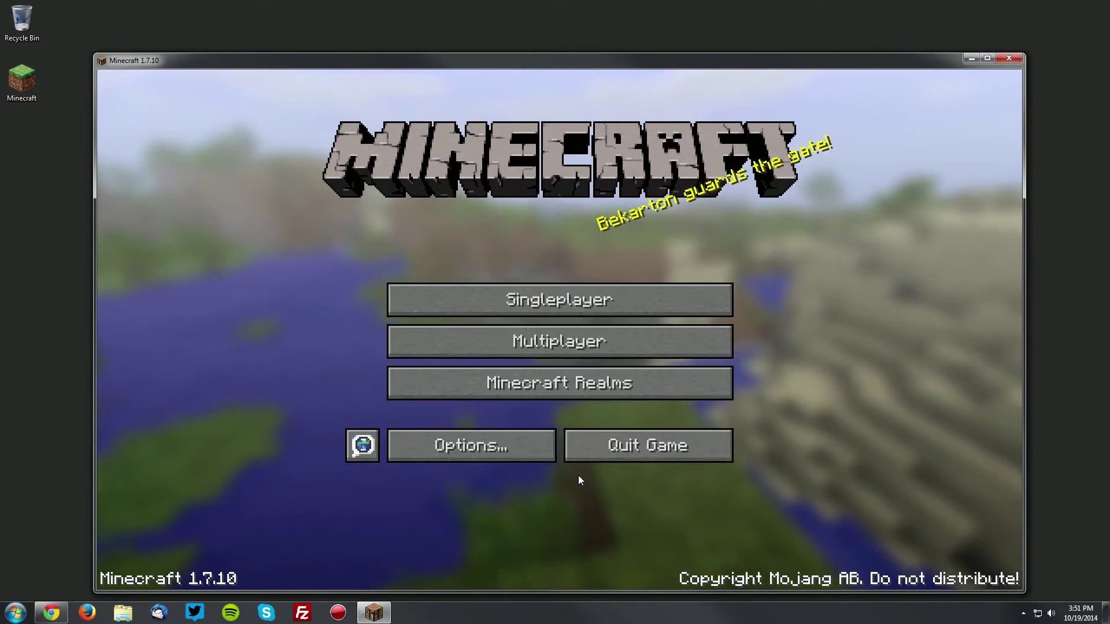
pyautogui.click(650, 454)
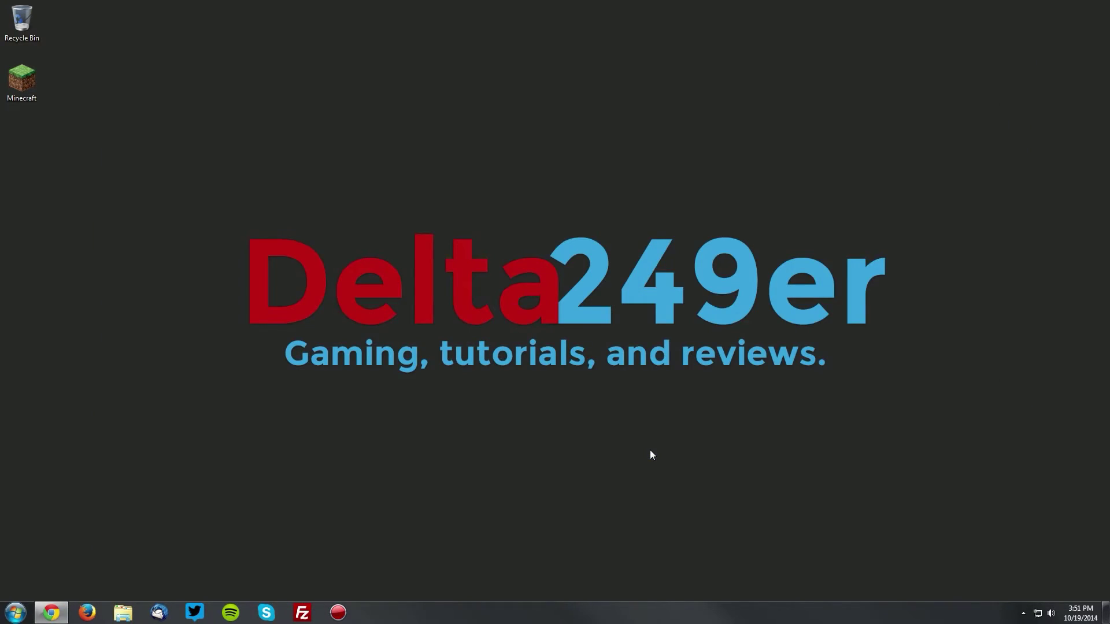
# Download the Forge 1.7.10-Latest installer (10.13.2.1231) to the Desktop.
pyautogui.click(51, 612)
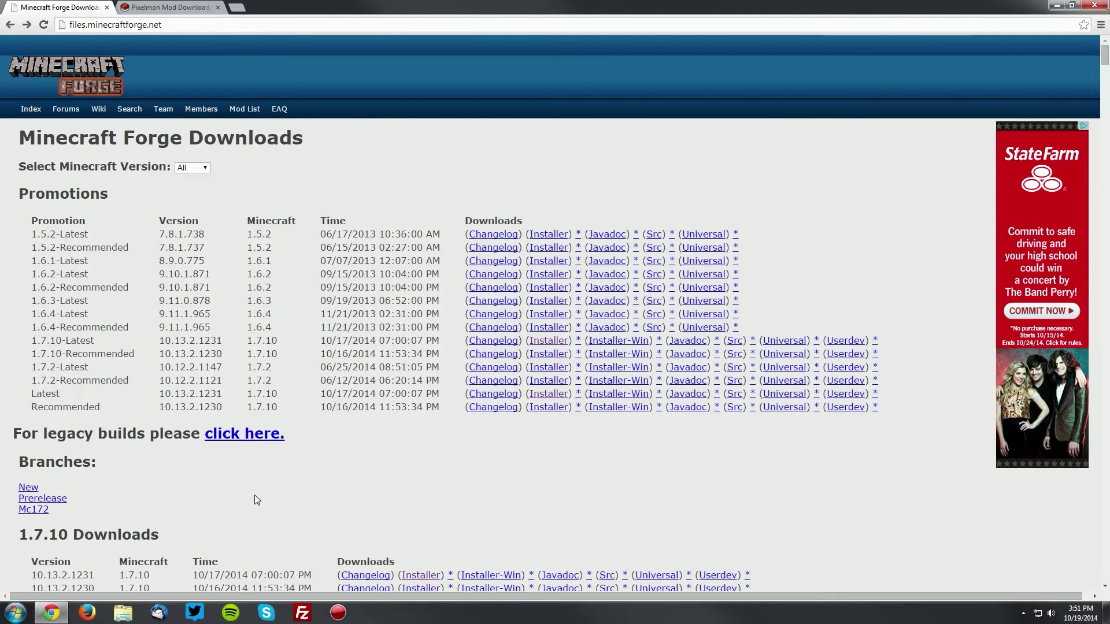
pyautogui.moveTo(96, 340); pyautogui.dragTo(28, 341)
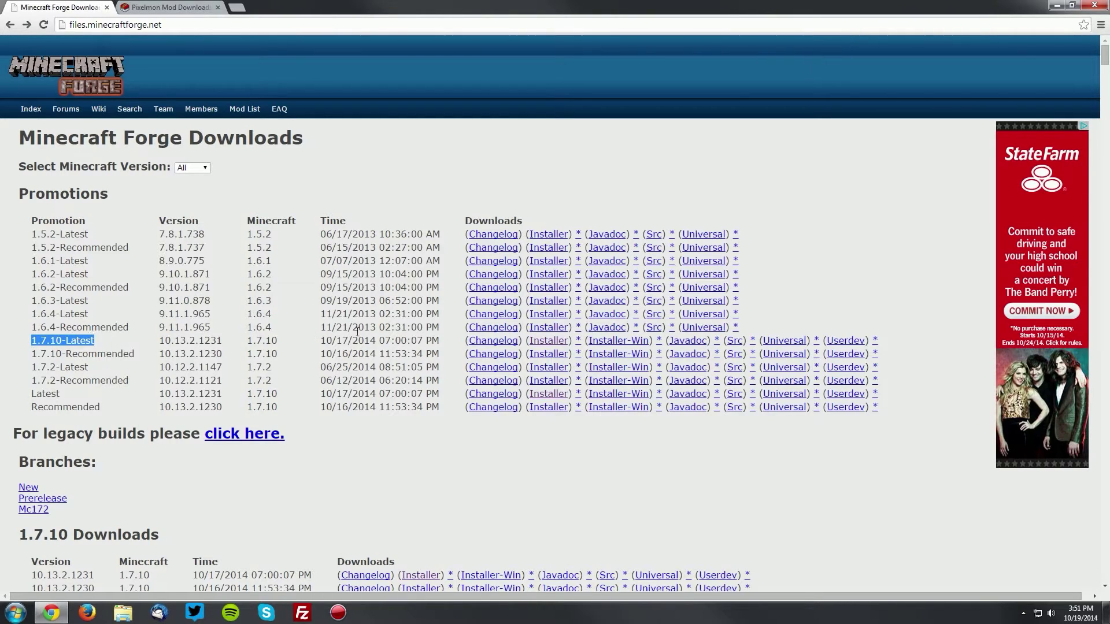
pyautogui.click(542, 342)
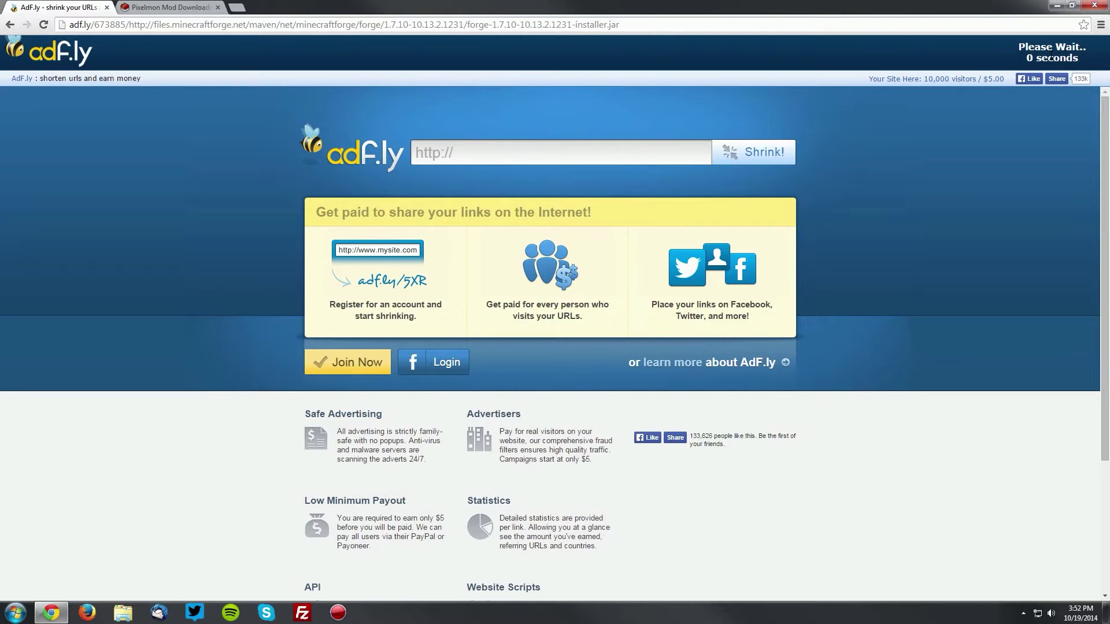
pyautogui.click(1051, 54)
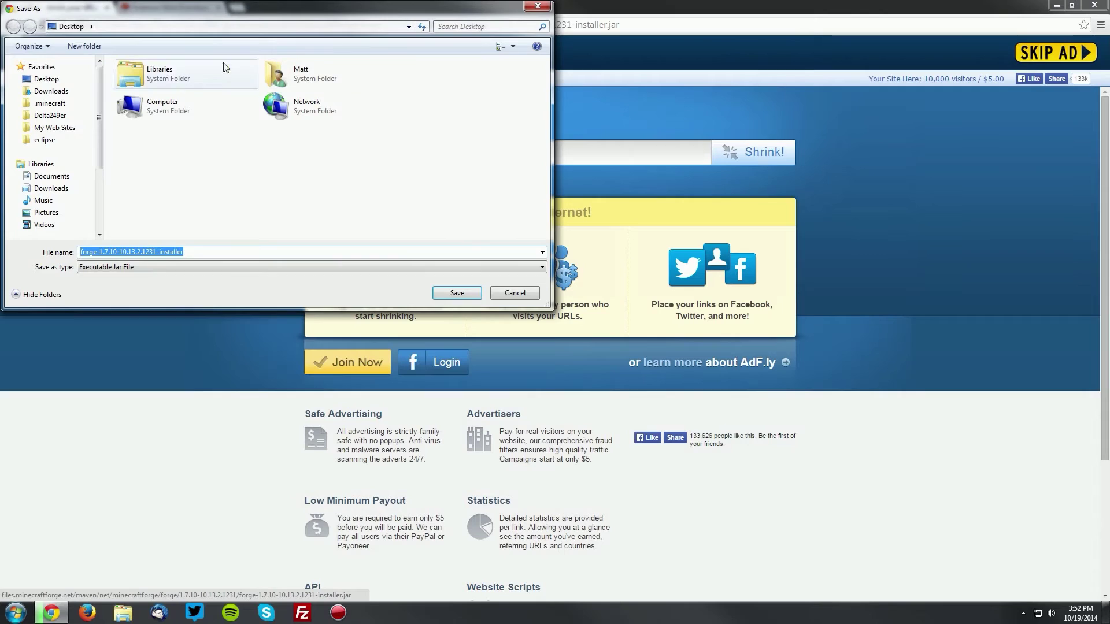
pyautogui.click(46, 79)
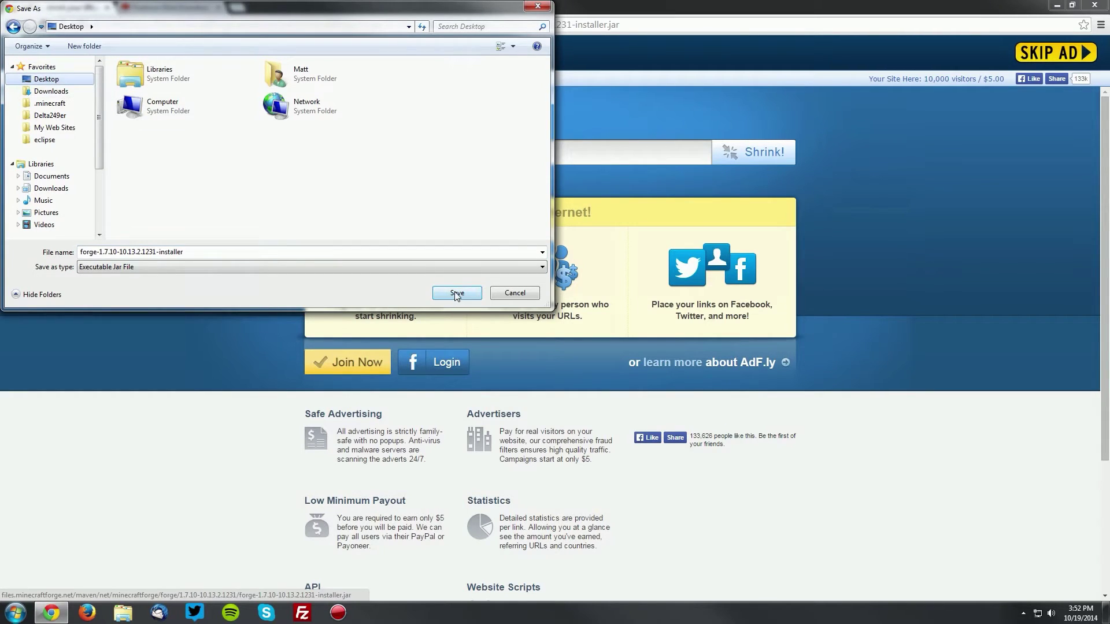
pyautogui.click(456, 293)
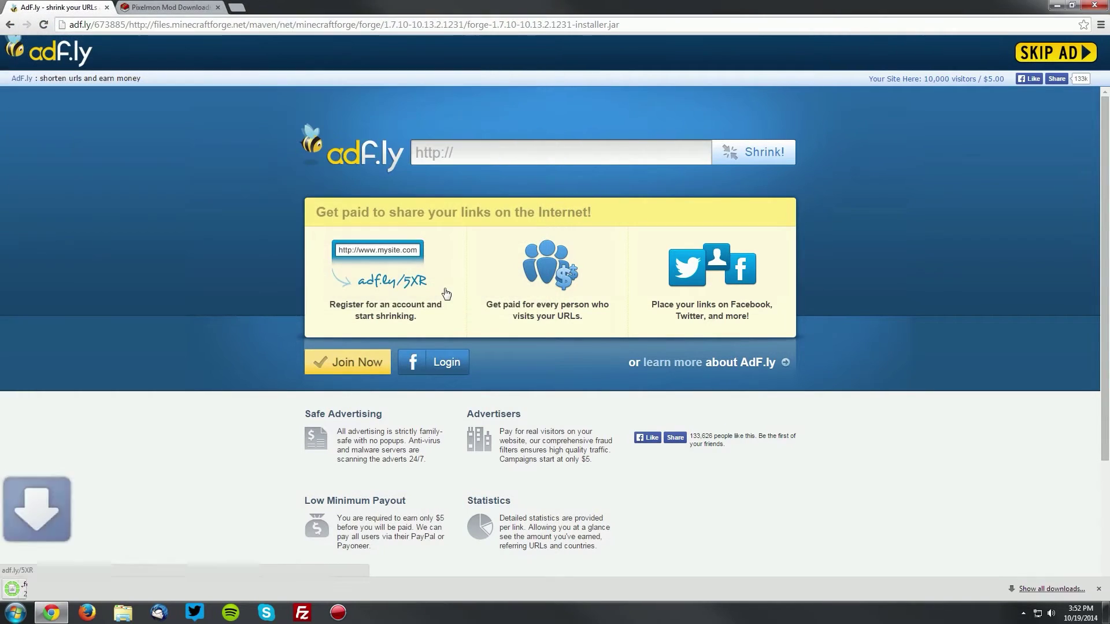
pyautogui.click(175, 8)
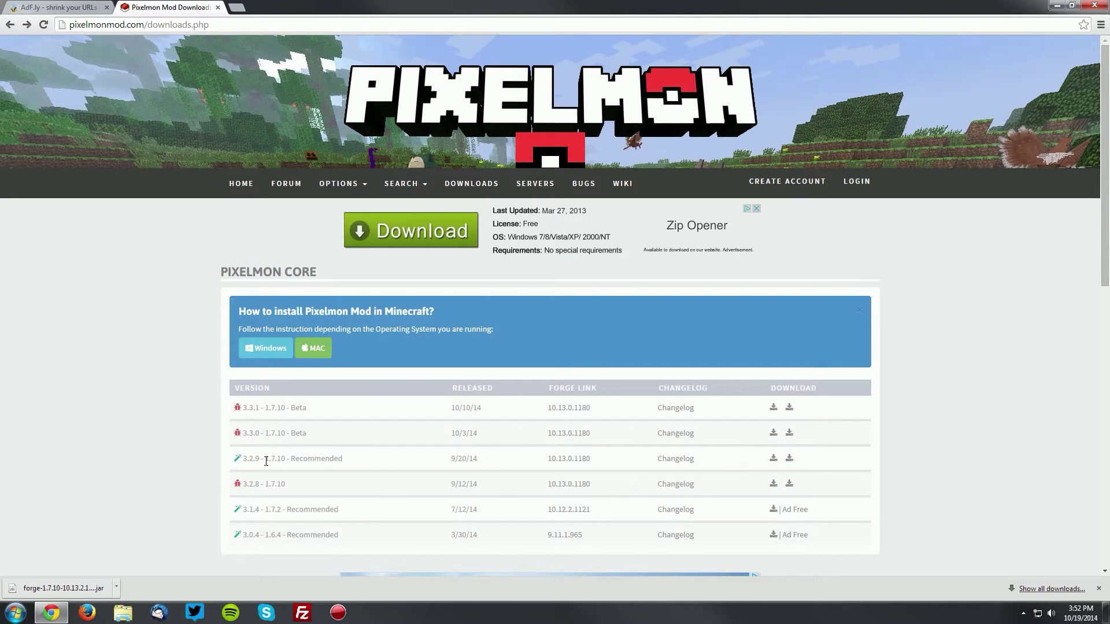
# Follow Mirror 1 for Pixelmon 3.2.9 (1.7.10) past the adf.ly ad.
pyautogui.moveTo(266, 460); pyautogui.dragTo(287, 460)
pyautogui.click(288, 460)
pyautogui.click(773, 459)
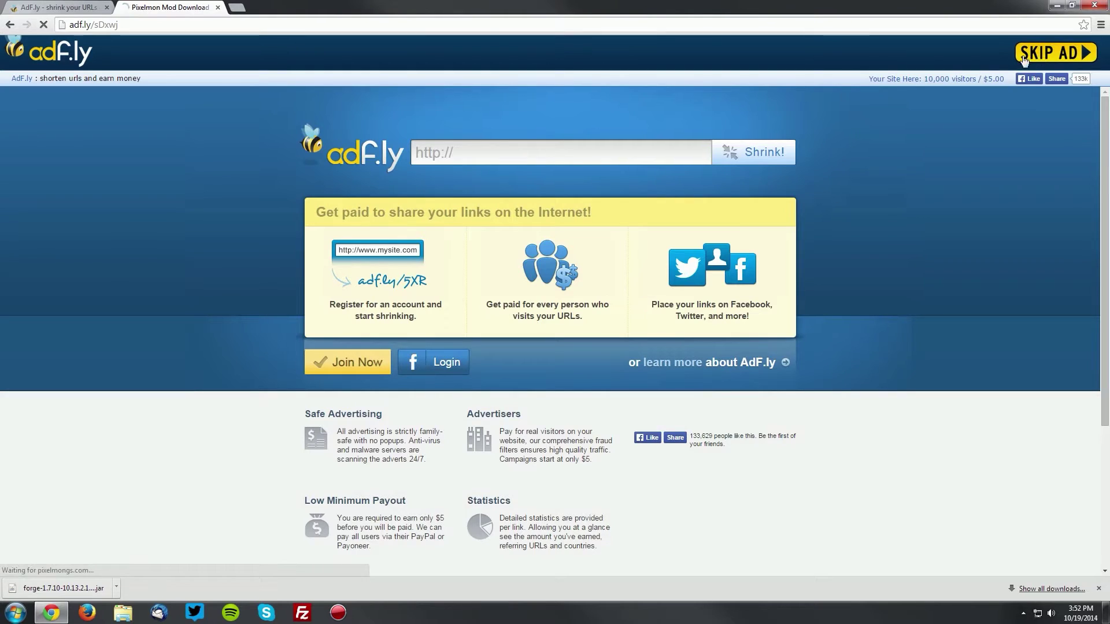
pyautogui.click(1023, 58)
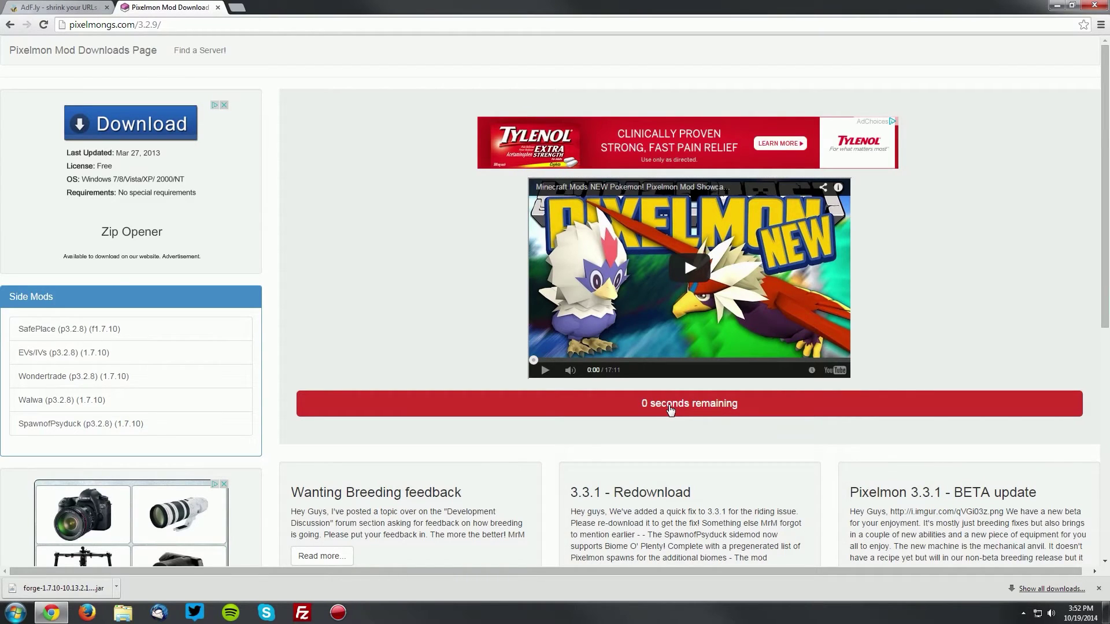
# Save Pixelmon-1.7.10-3.2.9-universal.jar from MediaFire to the Desktop, then minimize Chrome.
pyautogui.click(669, 405)
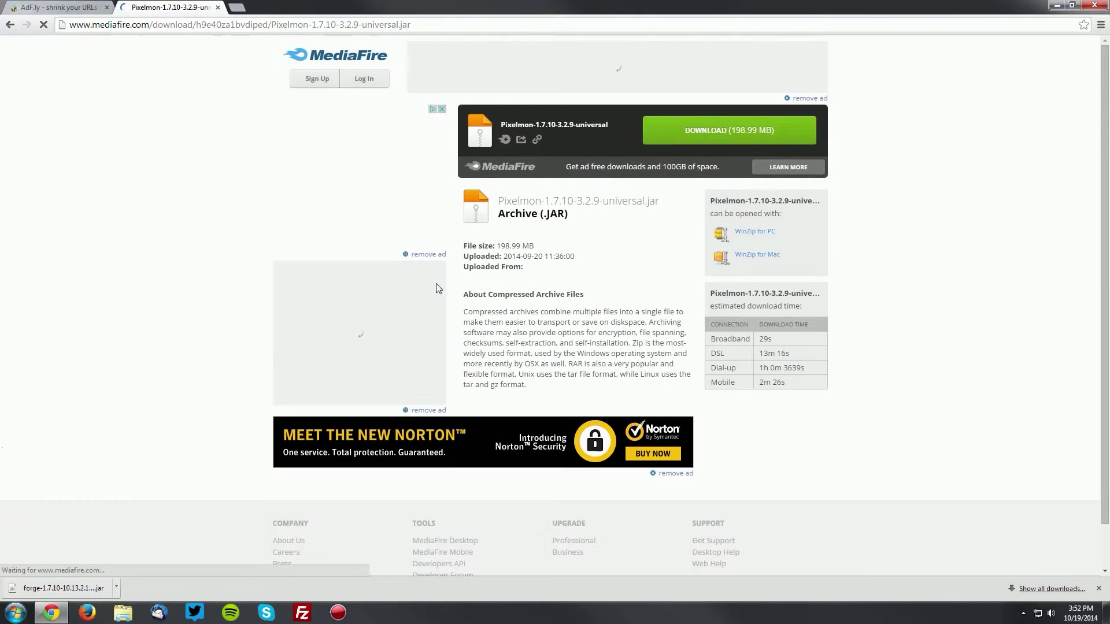
pyautogui.click(711, 136)
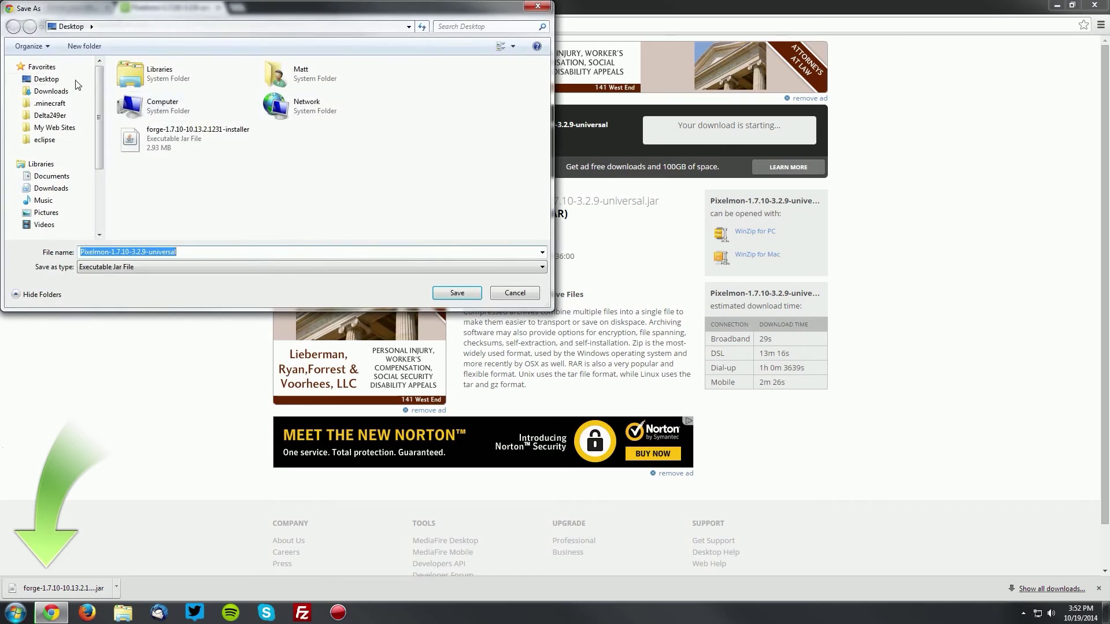
pyautogui.click(39, 82)
pyautogui.click(449, 296)
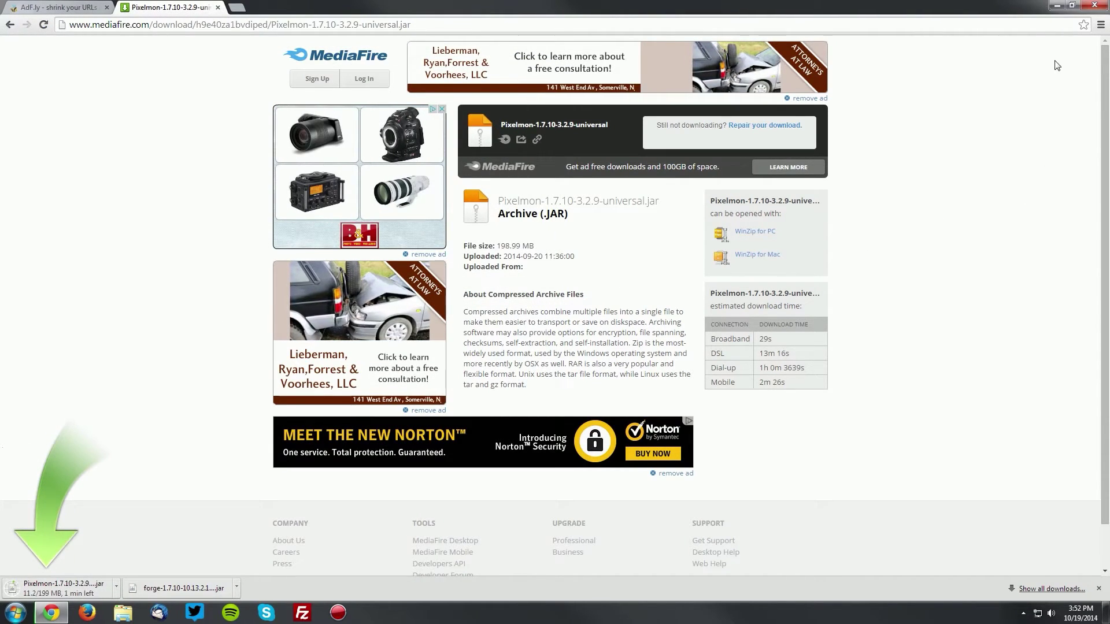
pyautogui.click(1054, 5)
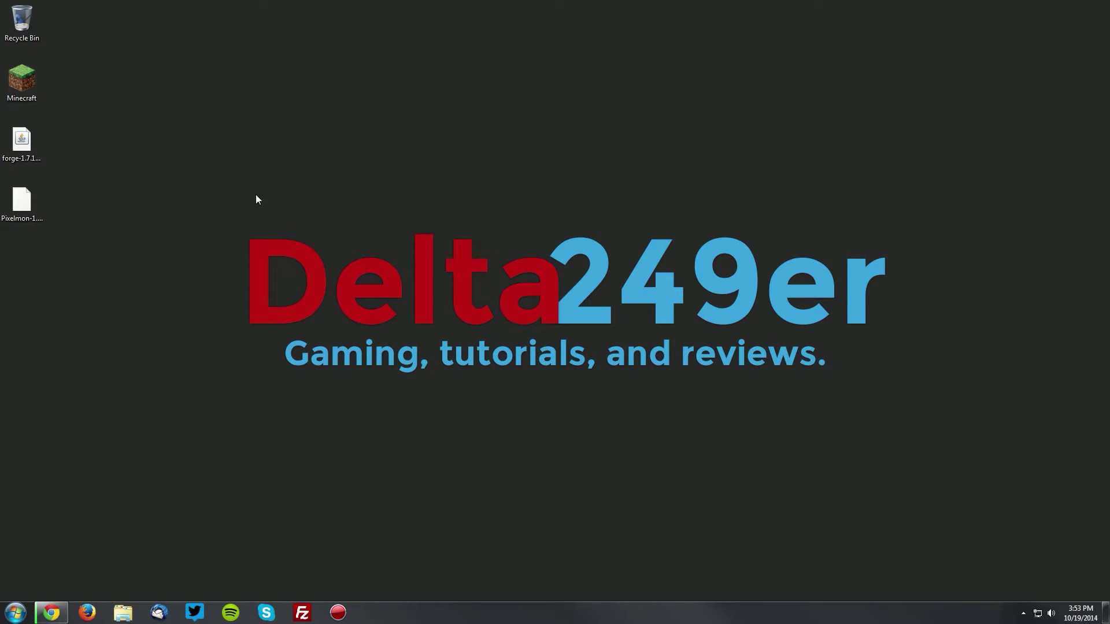
# Run the Forge installer jar with Java and install the 10.13.2.1231 client.
pyautogui.rightClick(17, 145)
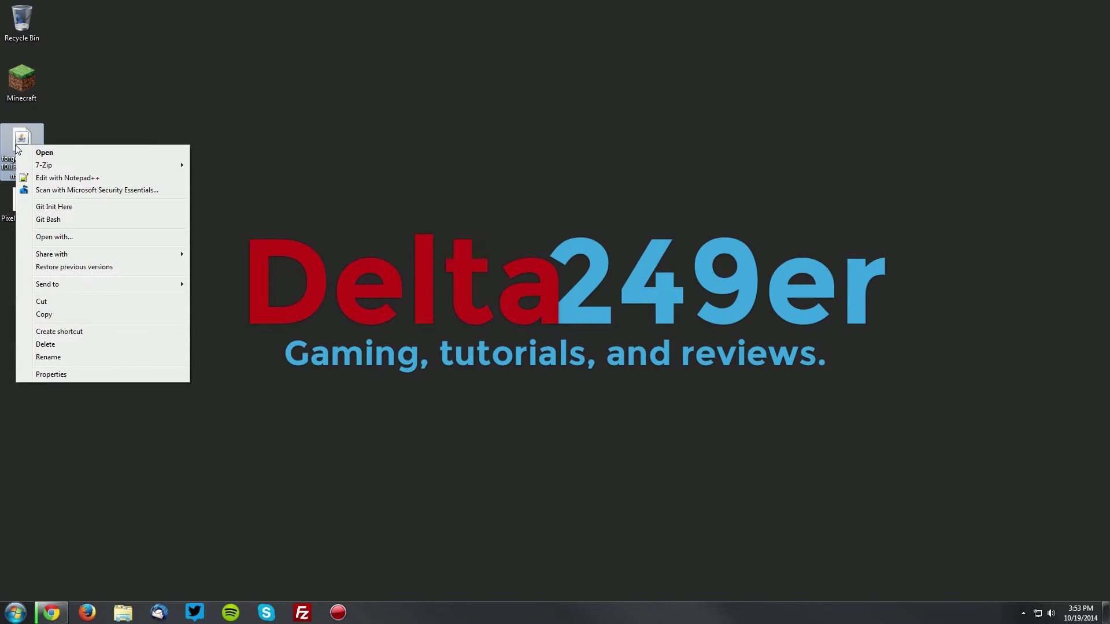
pyautogui.click(48, 238)
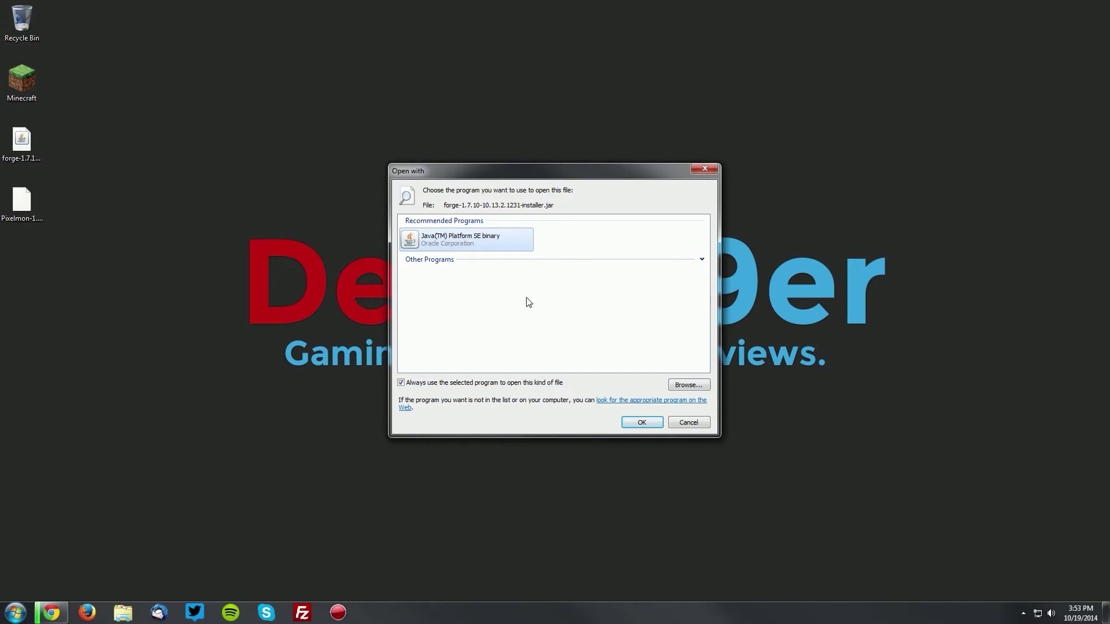
pyautogui.click(641, 422)
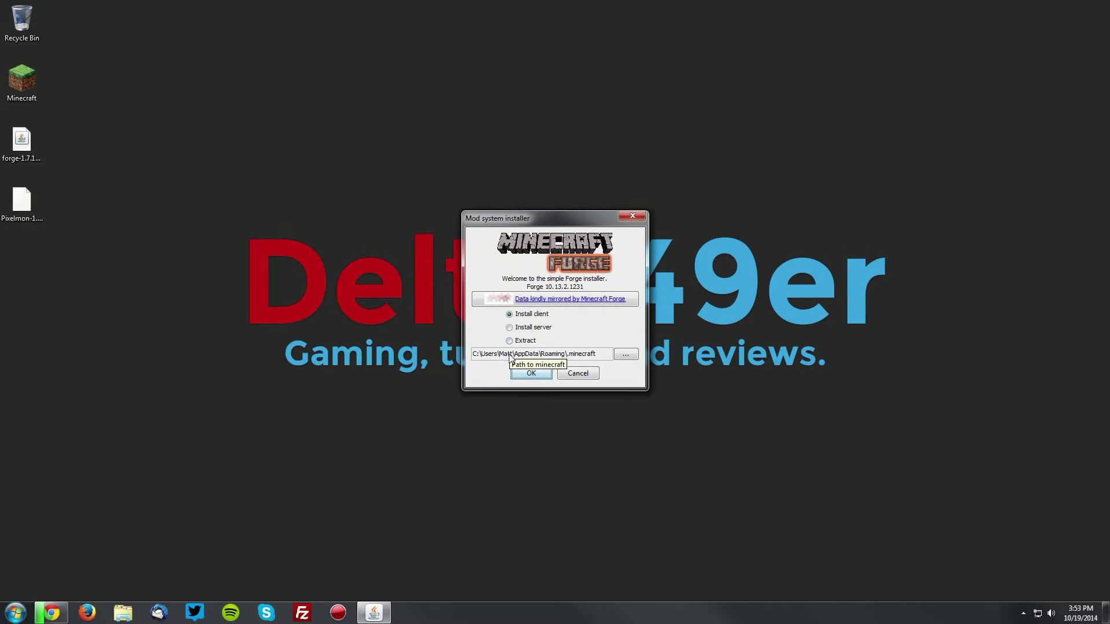
pyautogui.click(532, 376)
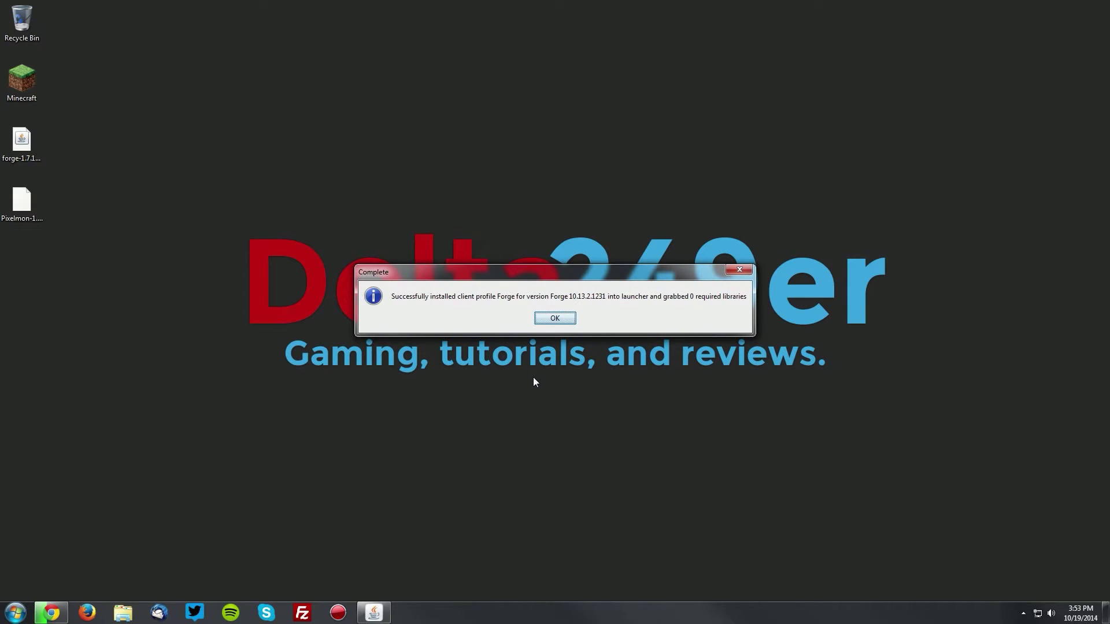
pyautogui.click(556, 320)
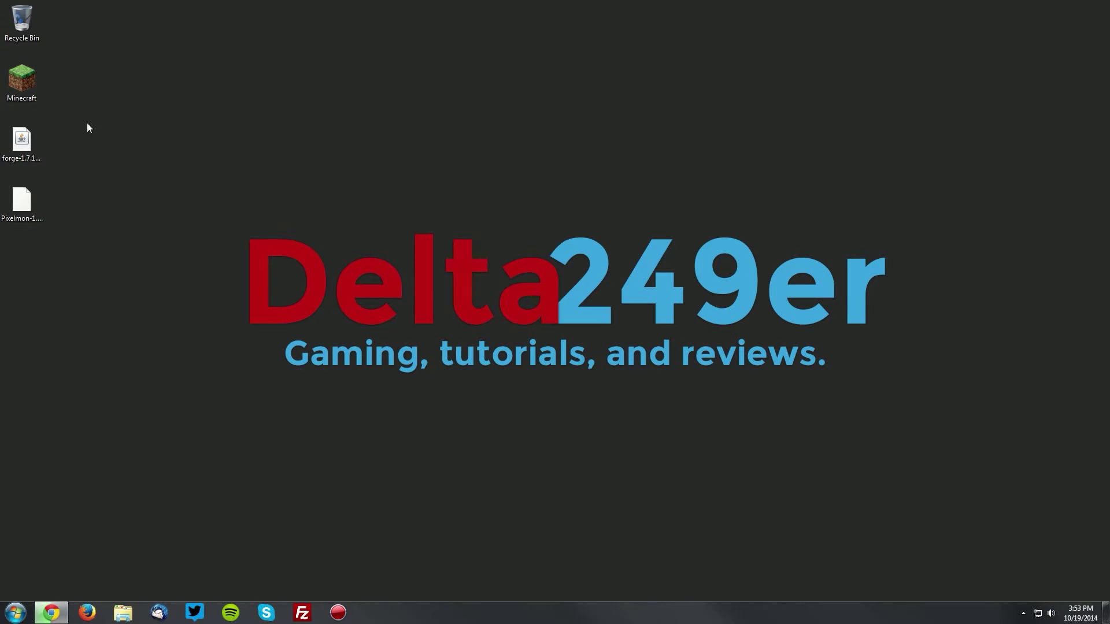
# Launch Minecraft with the Forge profile, see 3 mods loaded, then quit.
pyautogui.doubleClick(33, 91)
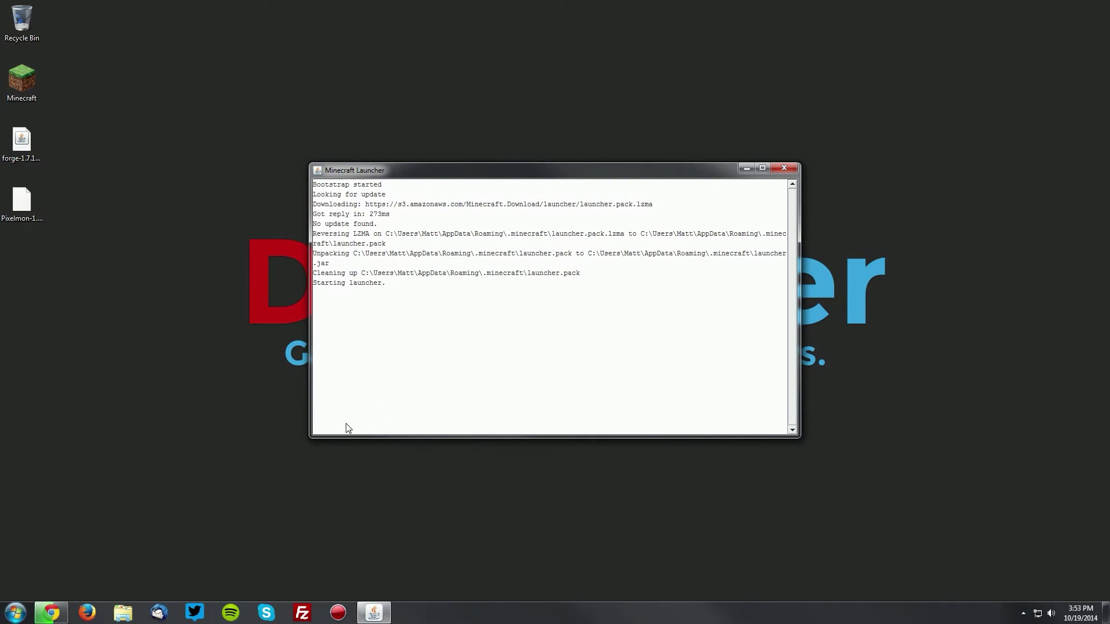
pyautogui.click(359, 469)
pyautogui.click(356, 488)
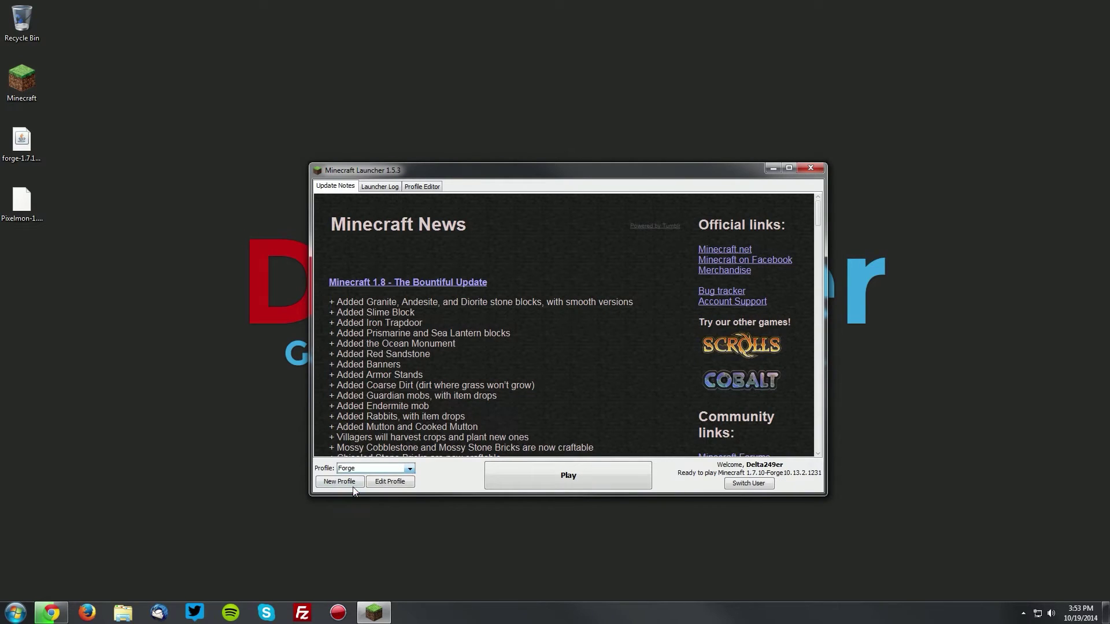
pyautogui.click(569, 475)
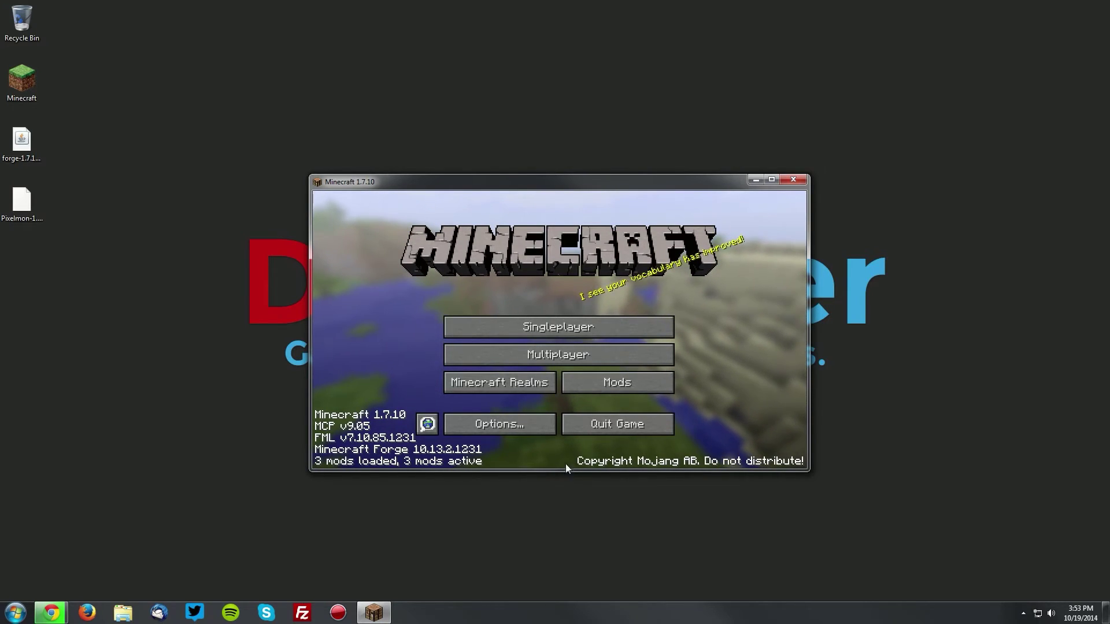
pyautogui.click(613, 423)
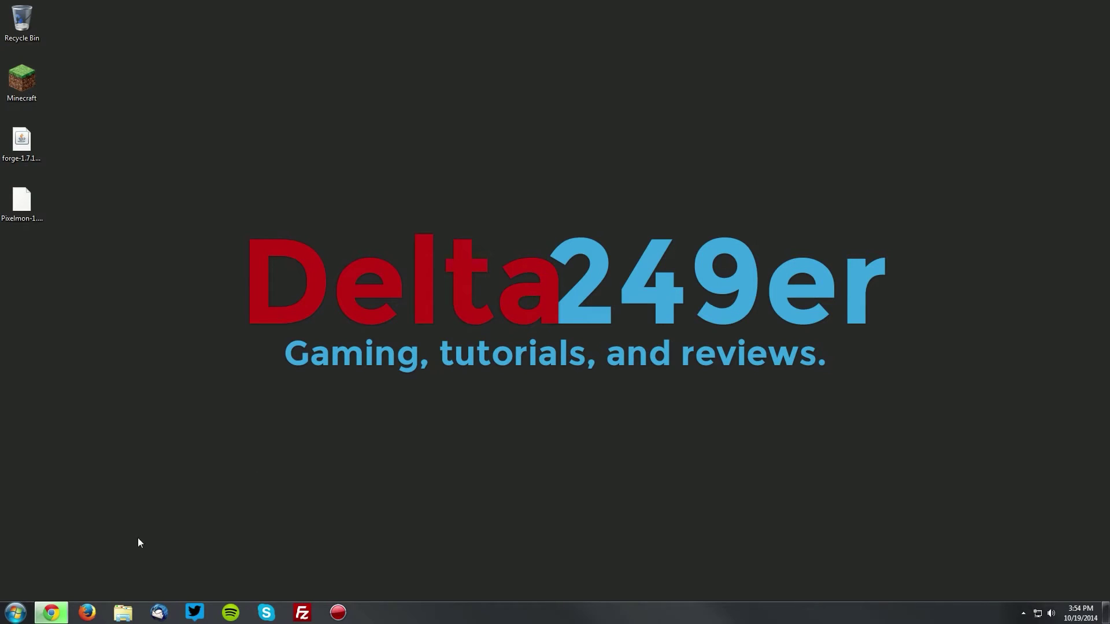
pyautogui.click(52, 614)
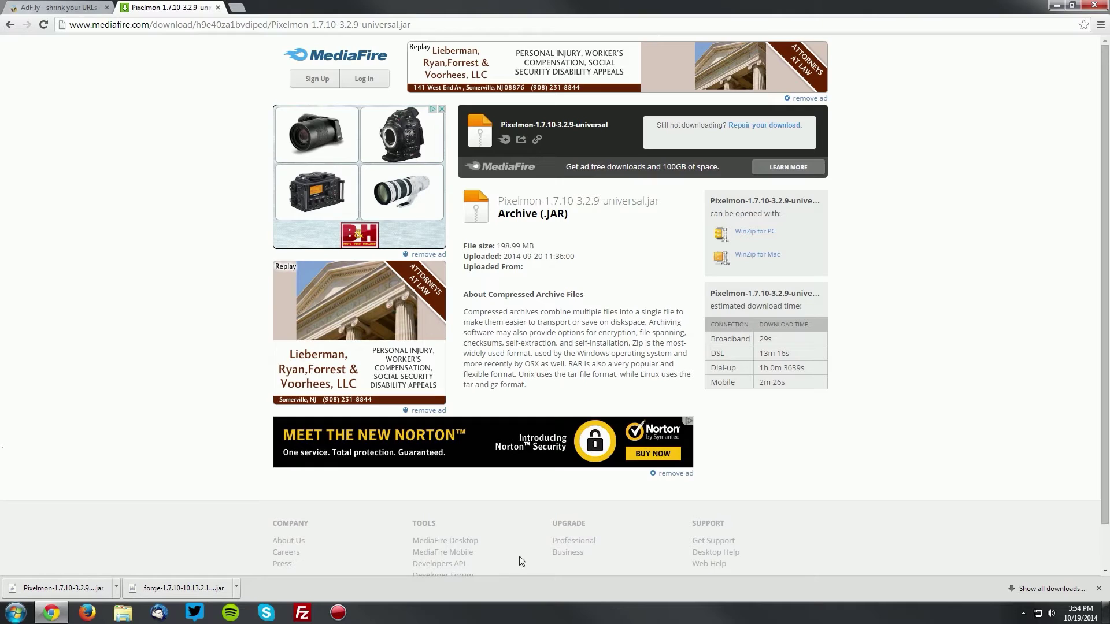
pyautogui.click(1056, 6)
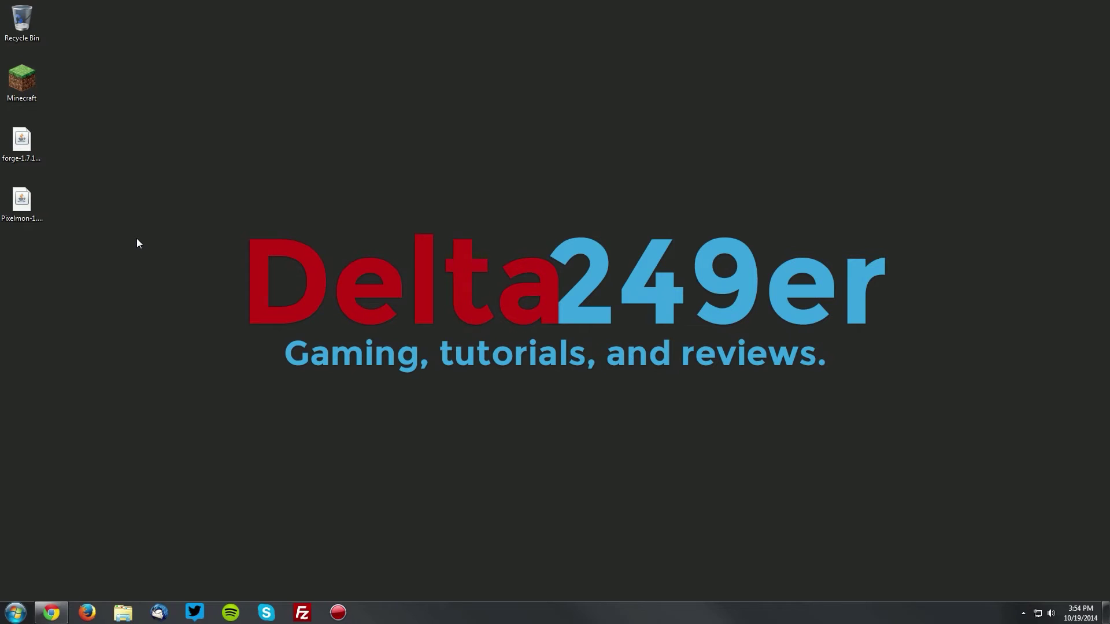
# Open the .minecraft mods folder through %appdata%.
pyautogui.press('super+r')
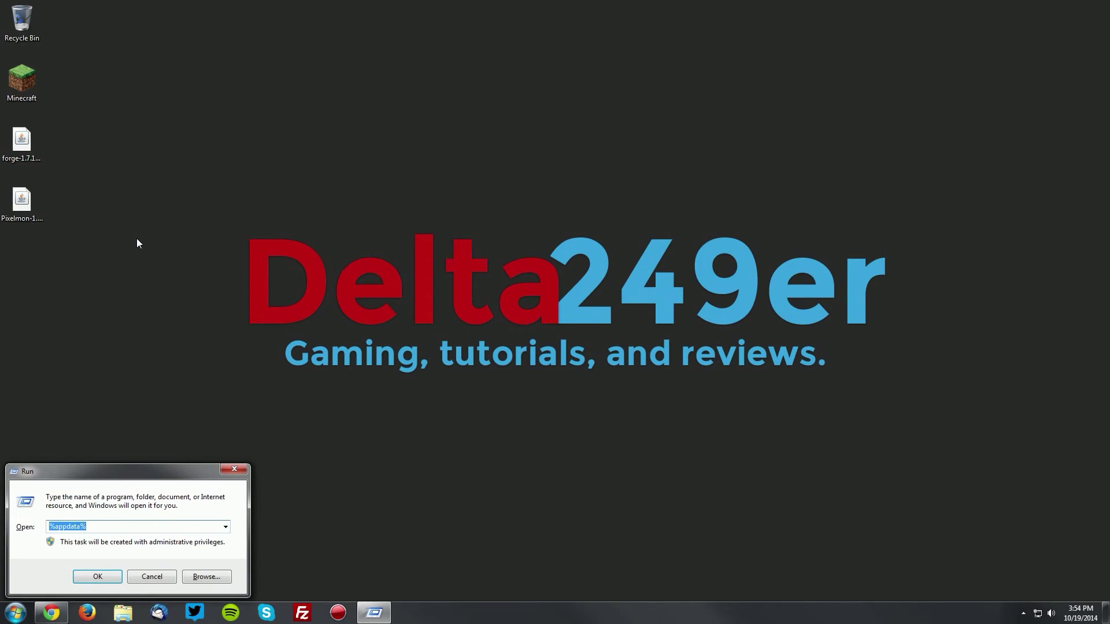
pyautogui.write('%')
pyautogui.write('%')
pyautogui.click(96, 577)
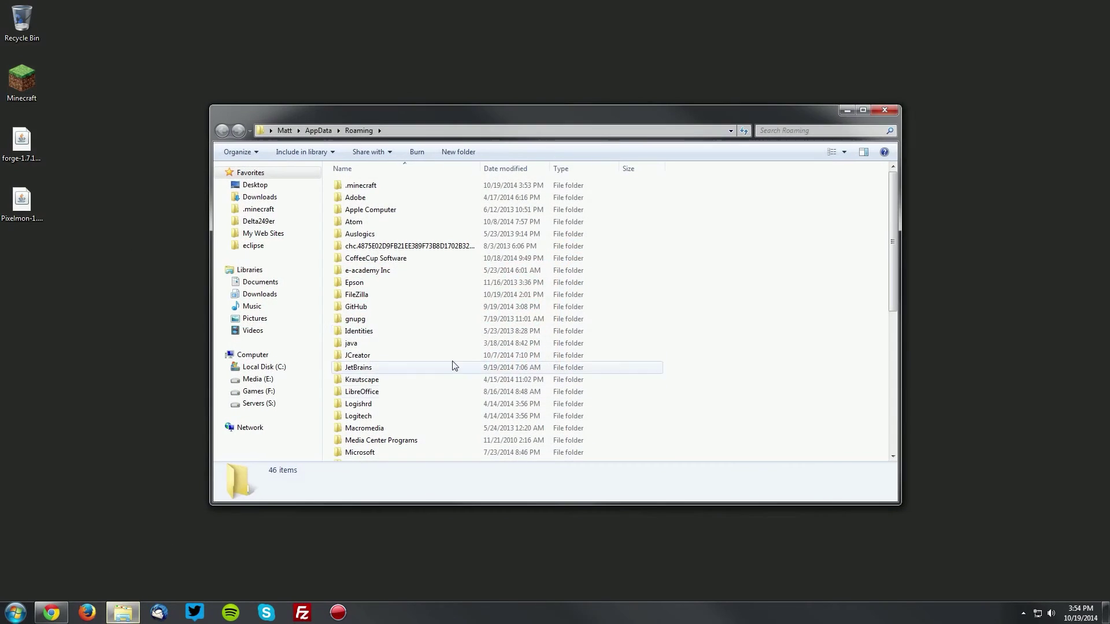
pyautogui.click(355, 189)
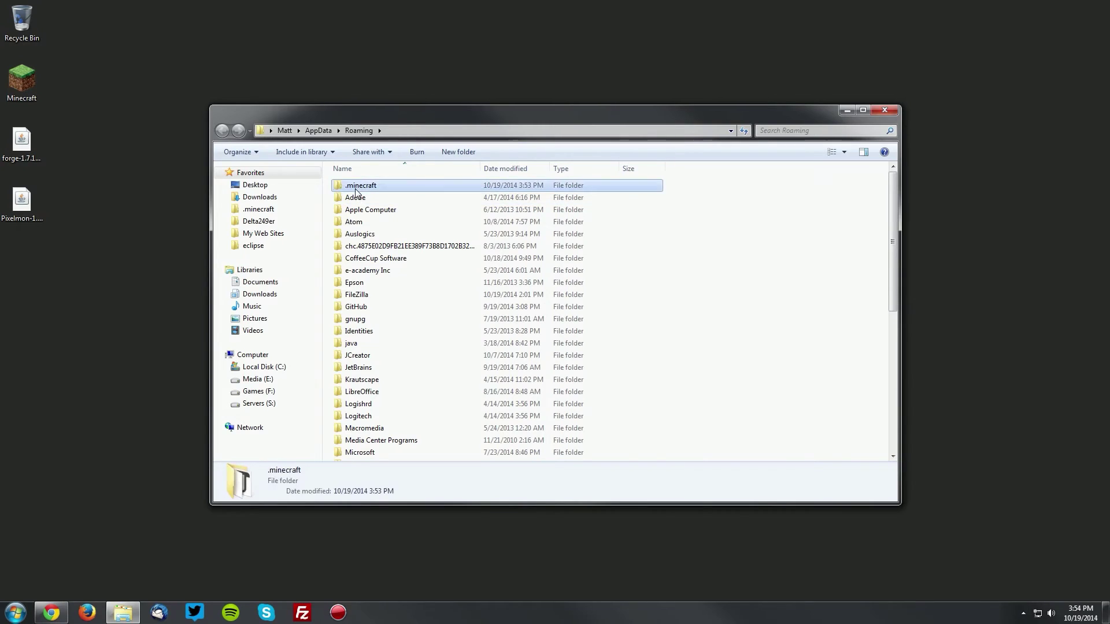
pyautogui.doubleClick(356, 191)
pyautogui.doubleClick(351, 284)
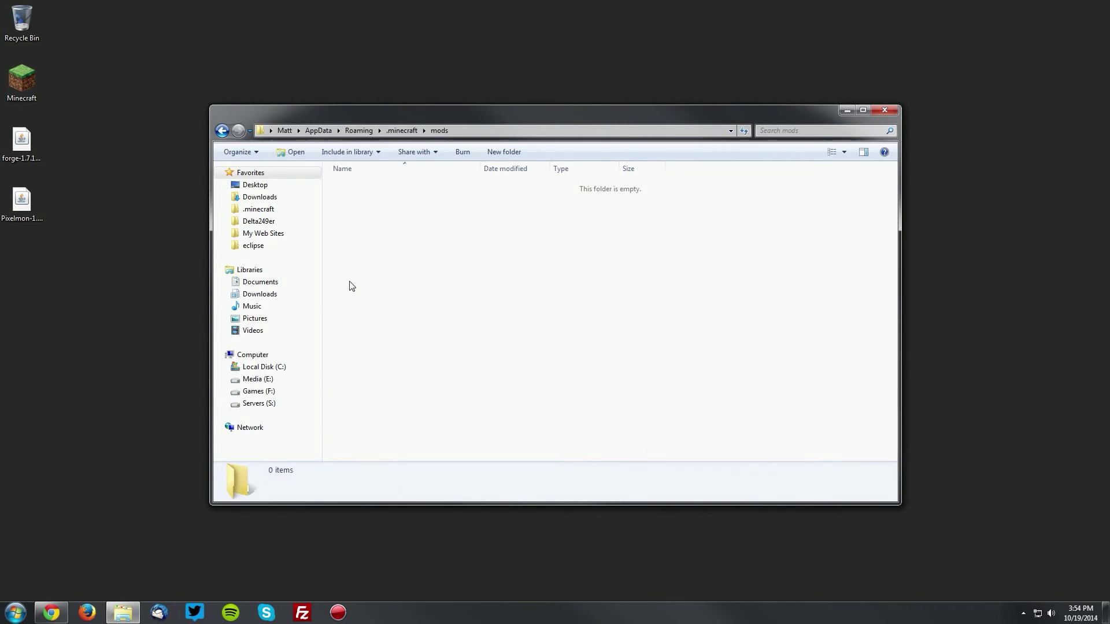
# Move the Pixelmon jar from the desktop into mods and reopen the launcher.
pyautogui.moveTo(21, 202)
pyautogui.mouseDown()
pyautogui.moveTo(179, 242)
pyautogui.moveTo(471, 253)
pyautogui.mouseUp()
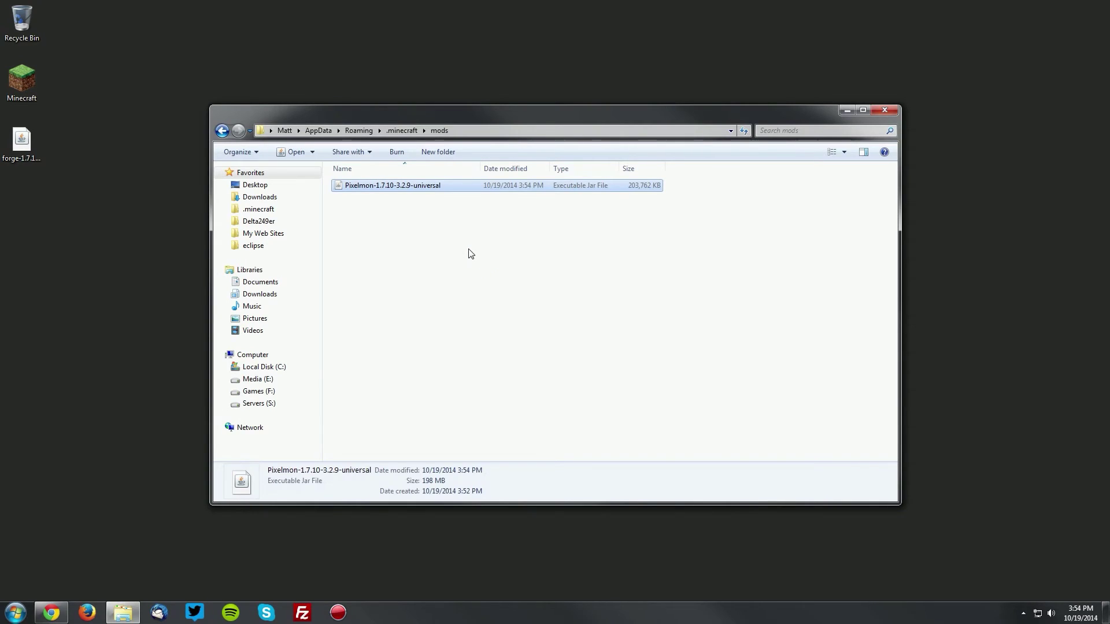
pyautogui.click(880, 110)
pyautogui.doubleClick(28, 82)
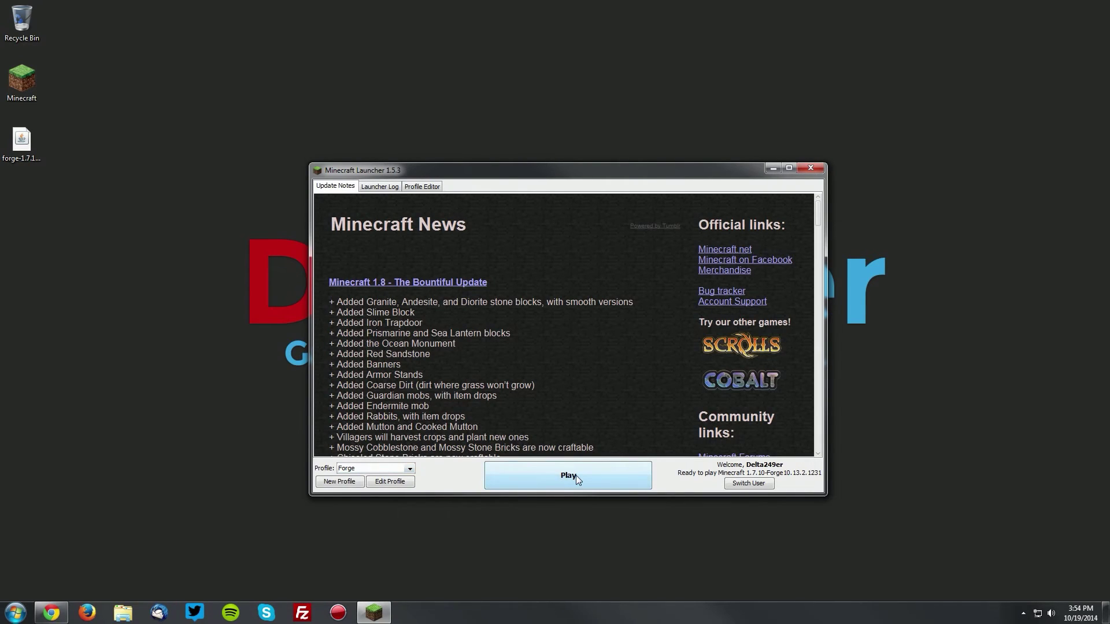
# Launch Forge, check Pixelmon 3.2.9 in the Mods list, then enter Singleplayer.
pyautogui.click(575, 475)
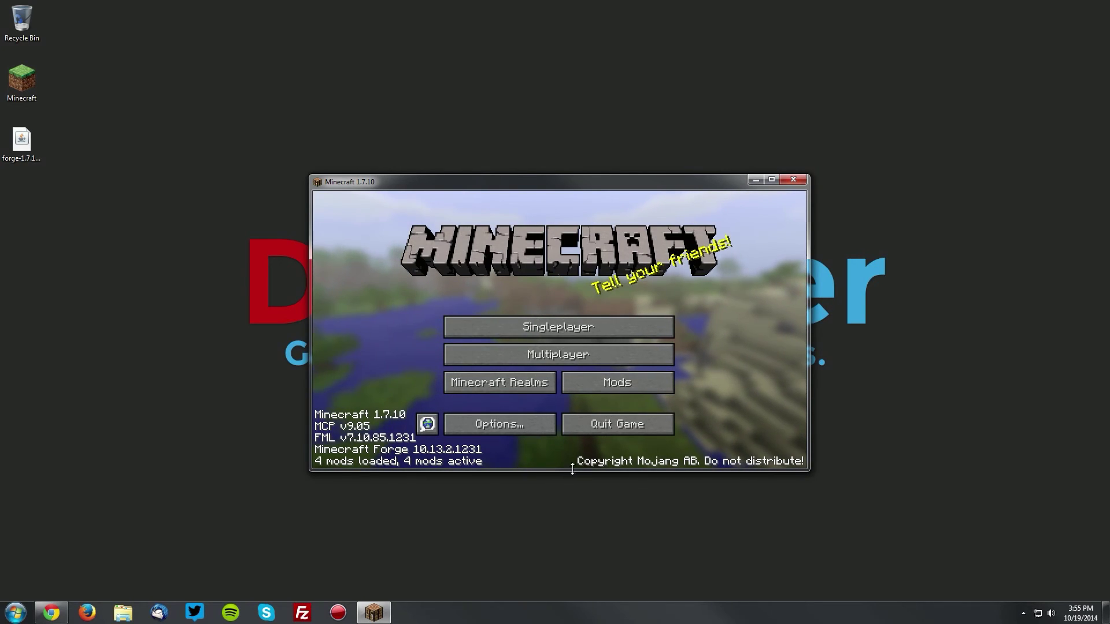
pyautogui.click(607, 386)
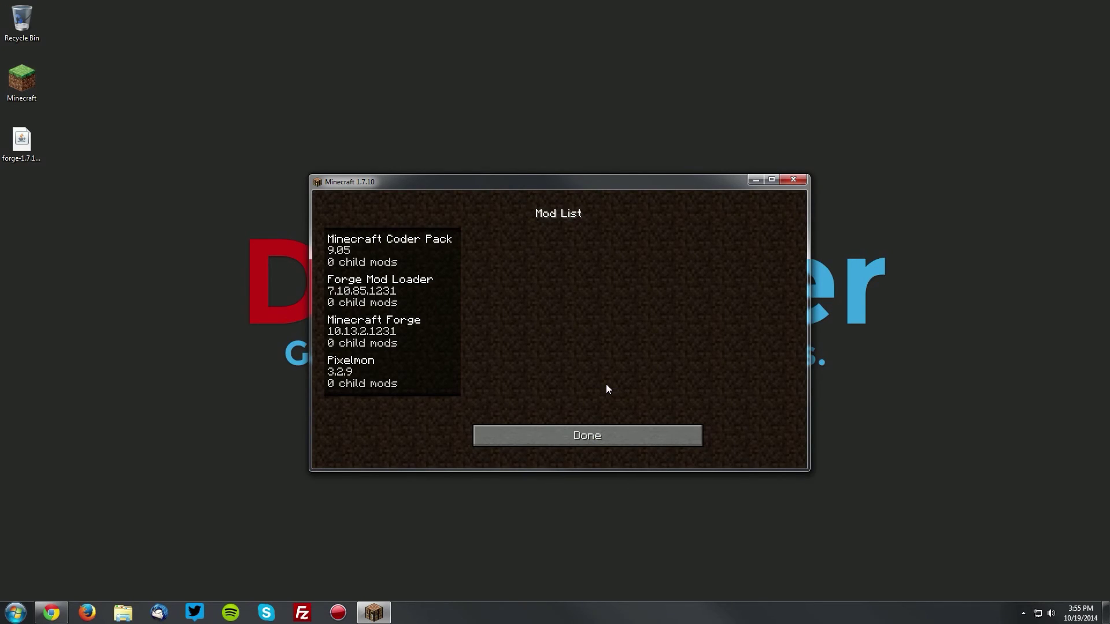
pyautogui.click(389, 375)
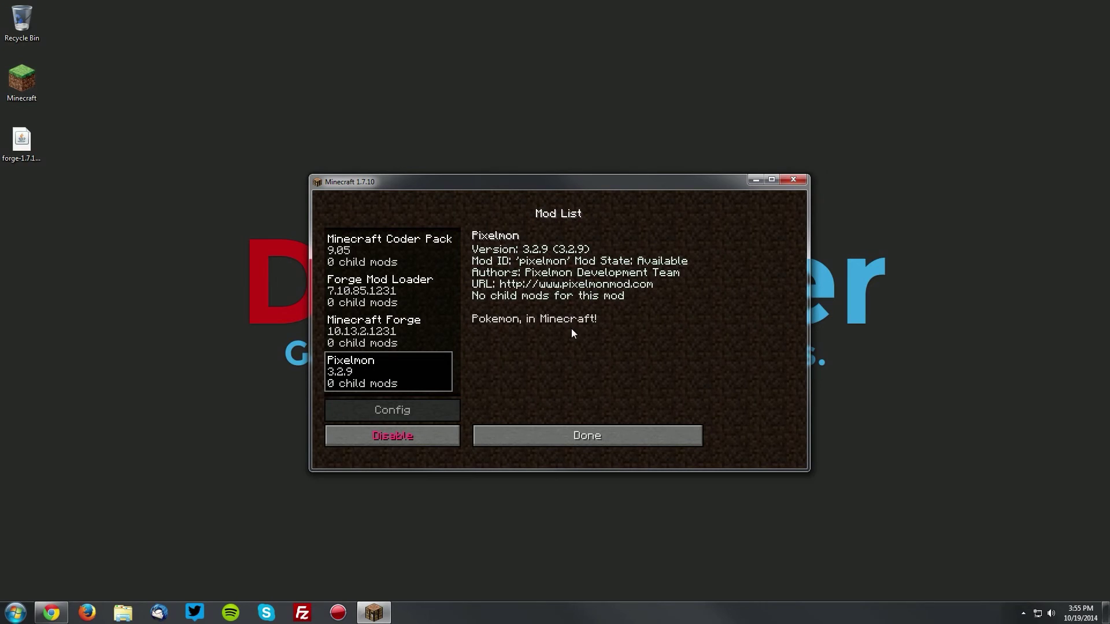
pyautogui.click(587, 435)
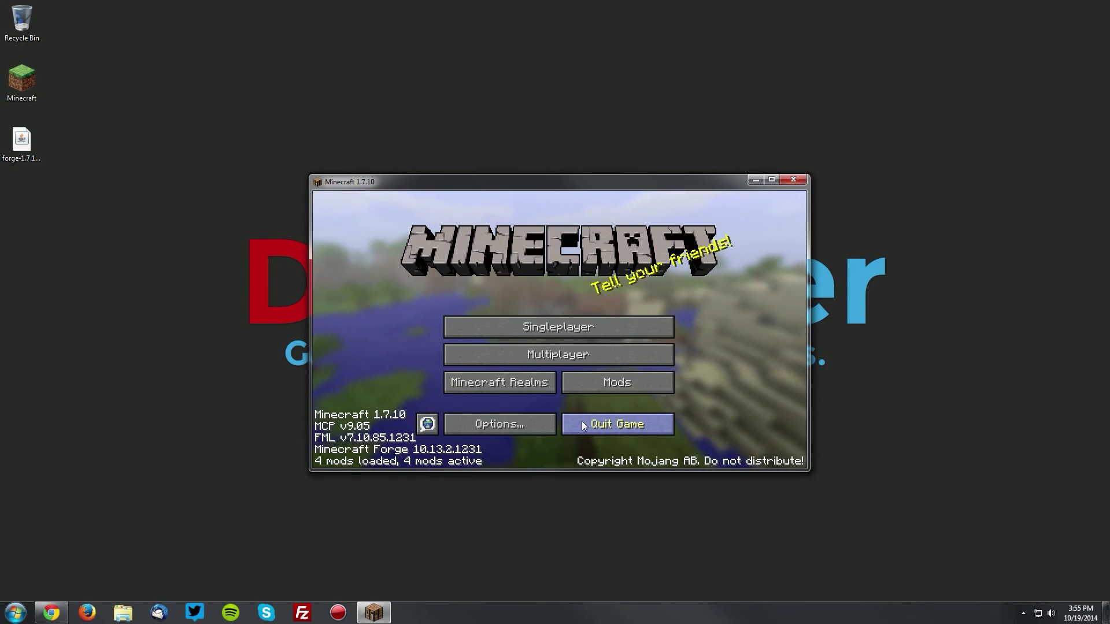
pyautogui.click(547, 327)
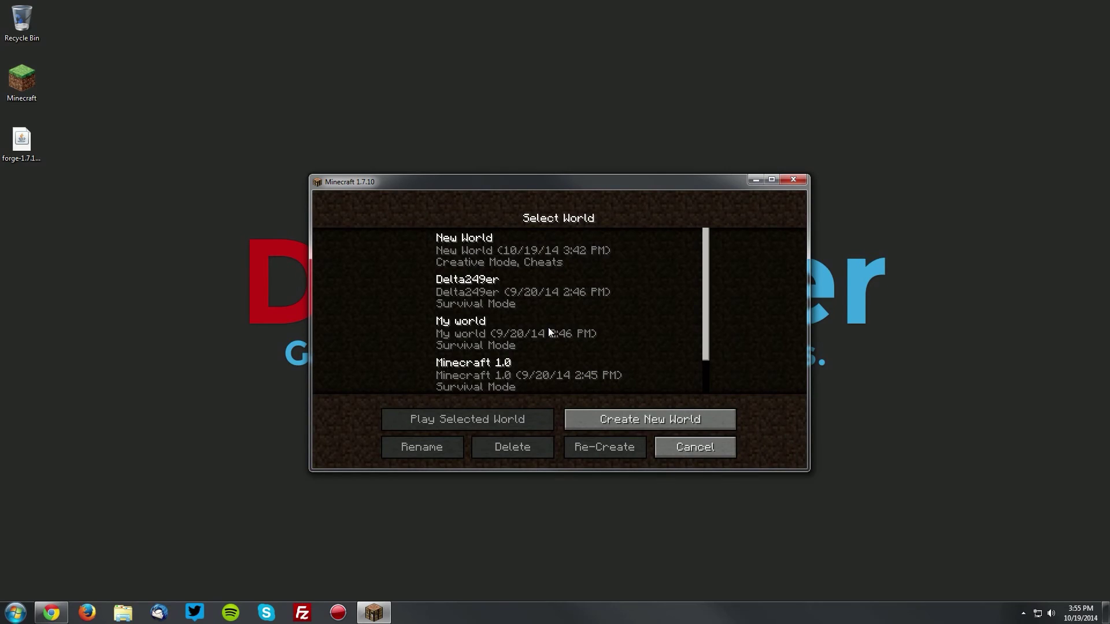
# Create a new Creative-mode world and pick Treecko as the starter Pokémon.
pyautogui.click(584, 418)
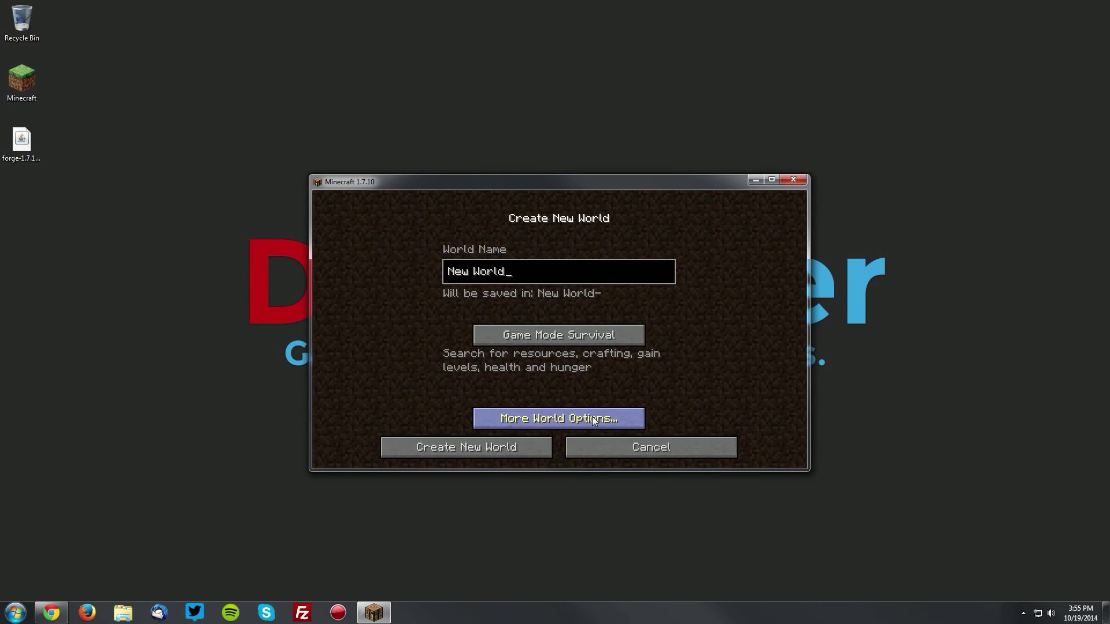
pyautogui.click(538, 336)
pyautogui.click(461, 448)
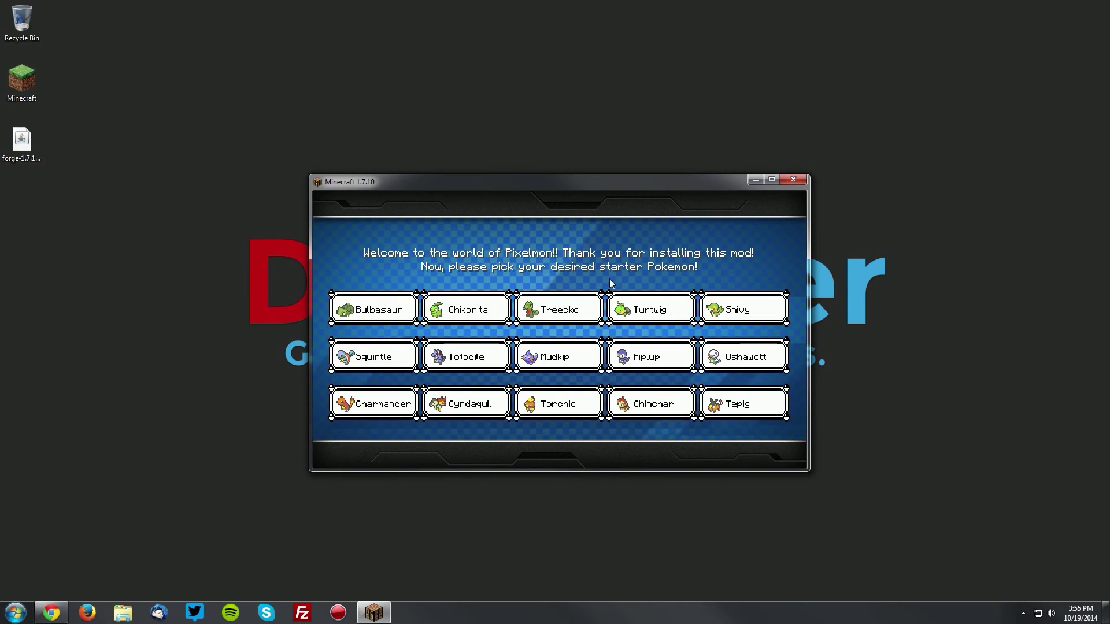
pyautogui.click(569, 305)
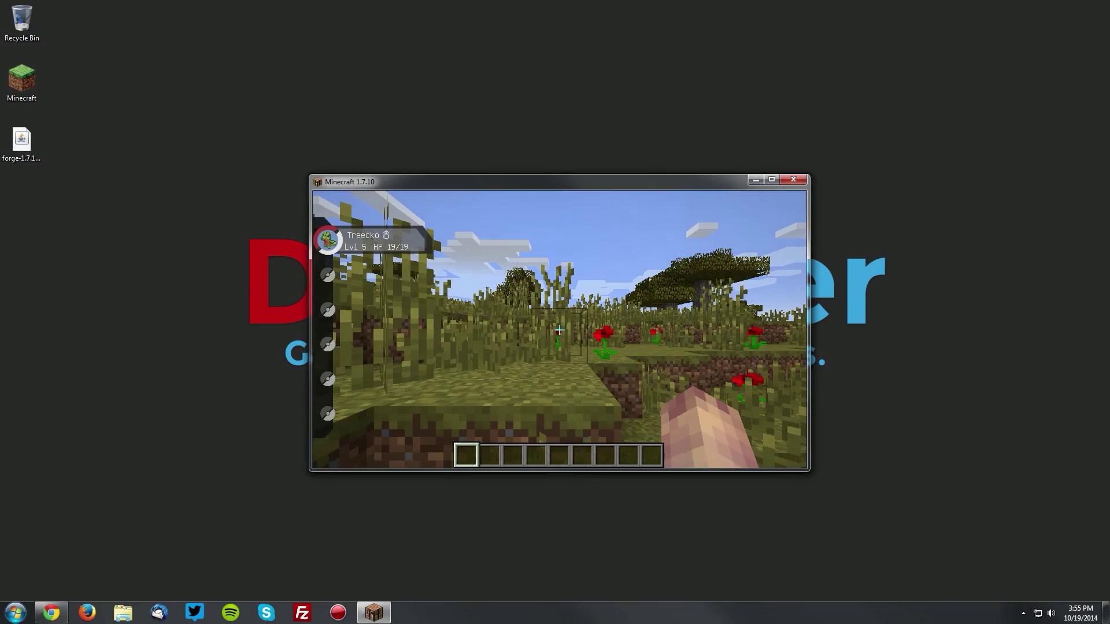